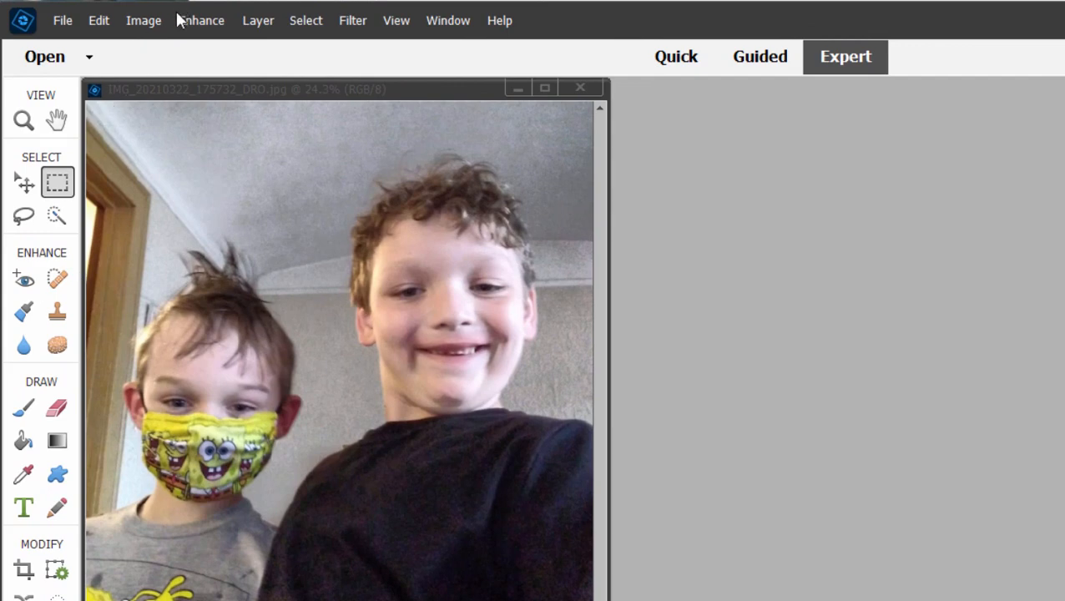
Examine the Smooth Skin adjustment and the list of enhancement commands without changing the photo
{"action": "left_click", "coordinate": [209, 22]}
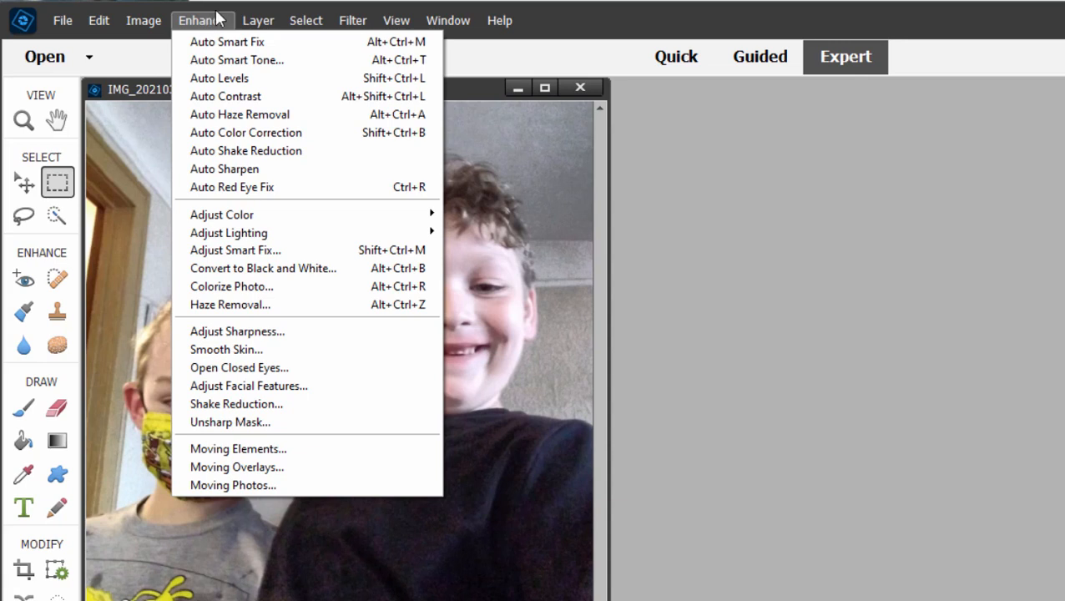
{"action": "left_click", "coordinate": [238, 350]}
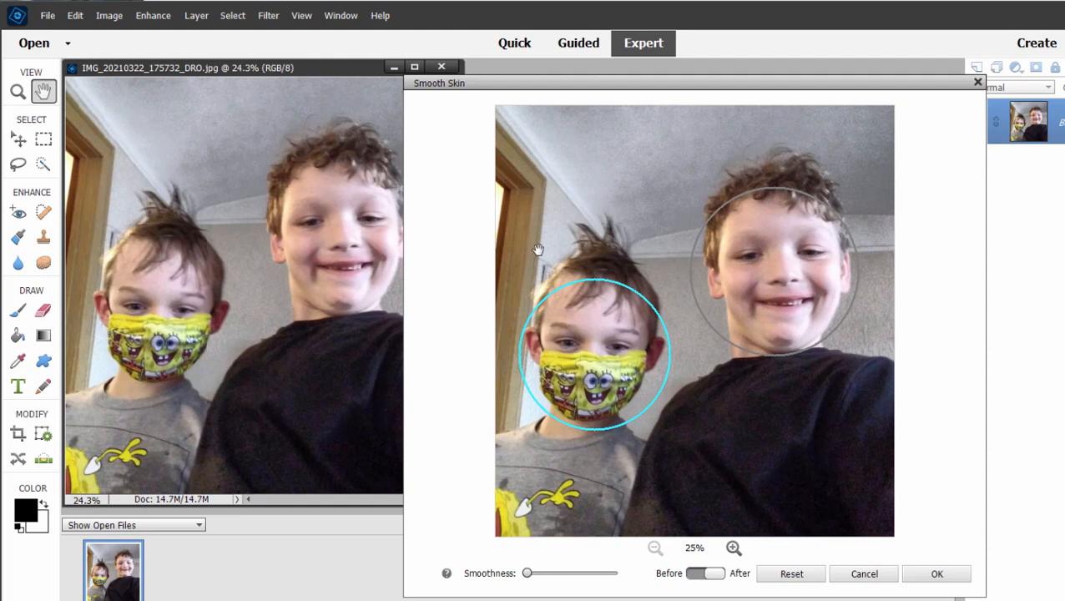
{"action": "left_click", "coordinate": [977, 82]}
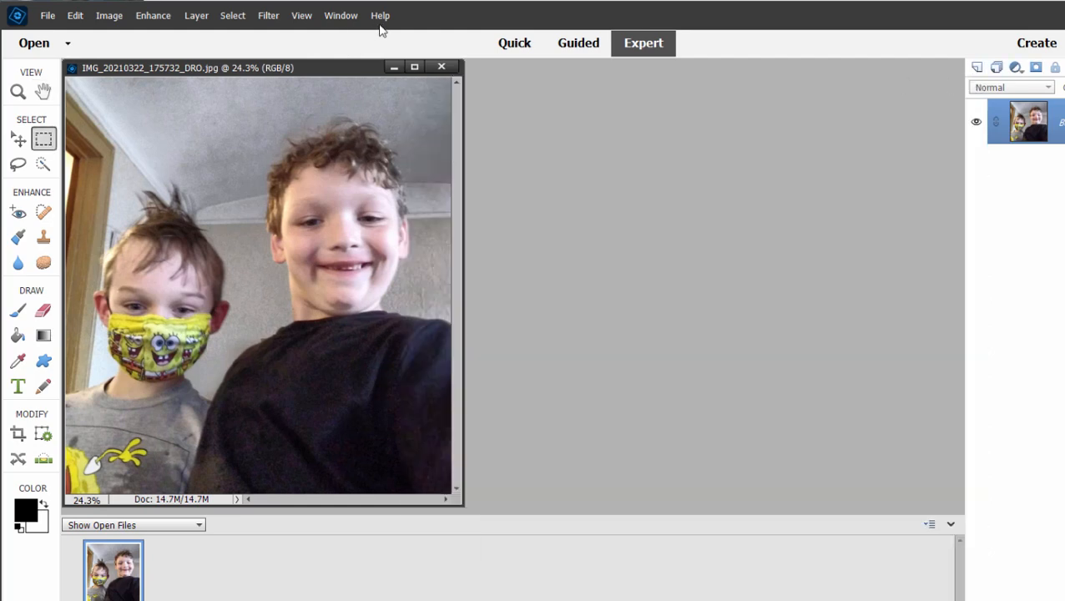
{"action": "left_click", "coordinate": [155, 17]}
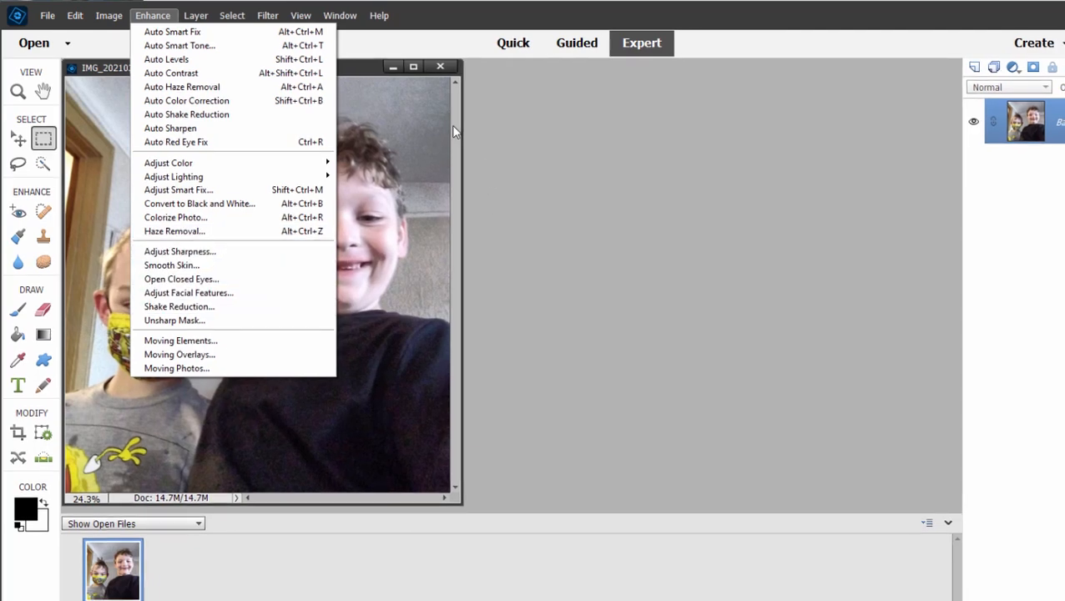
{"action": "left_click", "coordinate": [389, 36]}
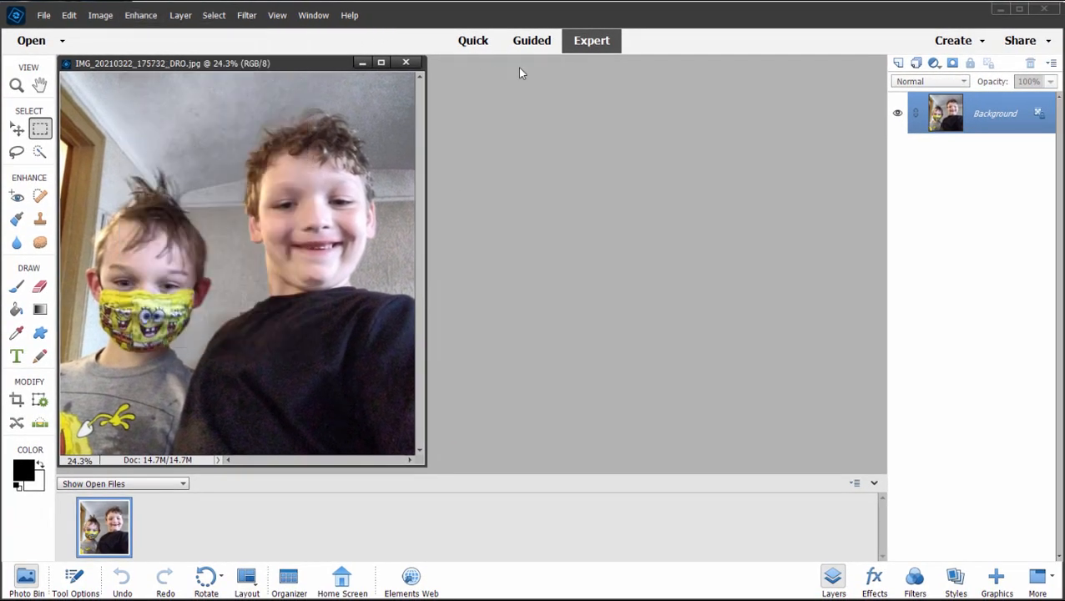
Review the Smart Fix and Exposure adjustments in Quick mode, and return to Expert mode
{"action": "left_click", "coordinate": [474, 41]}
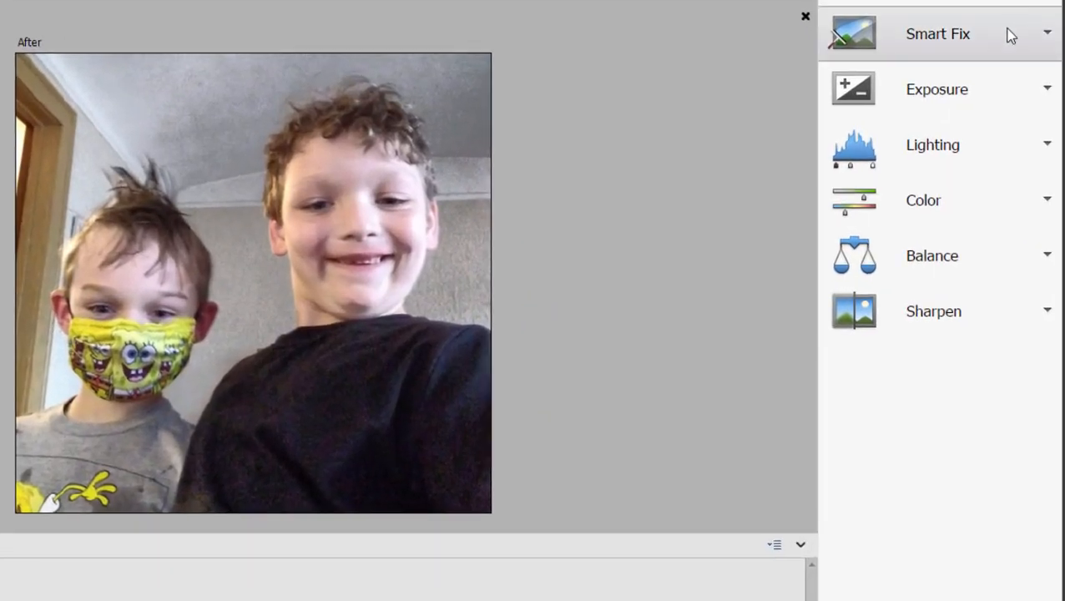
{"action": "left_click", "coordinate": [1010, 35]}
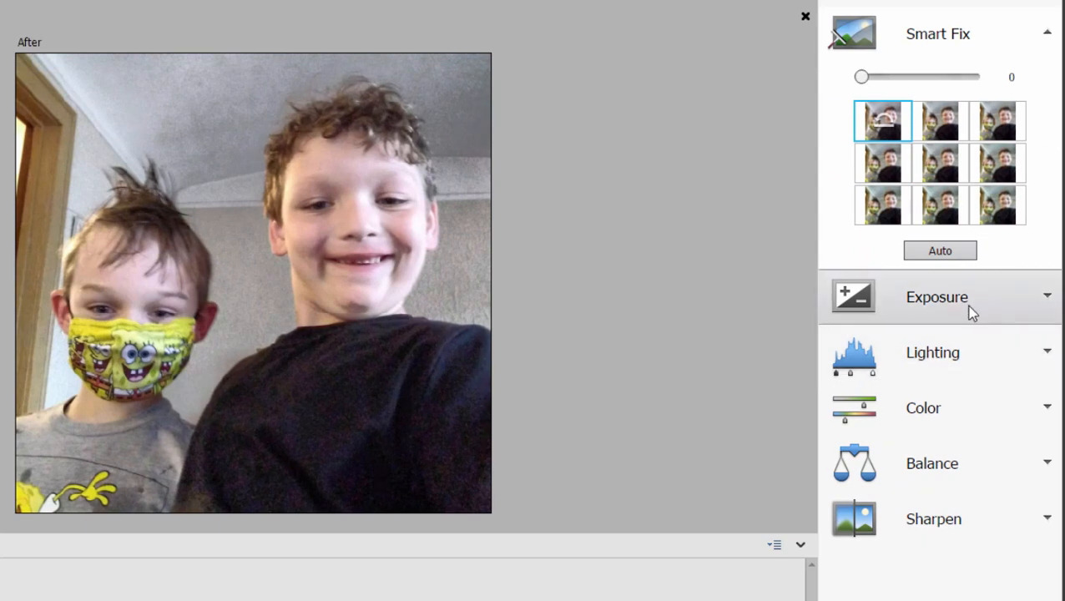
{"action": "left_click", "coordinate": [969, 309]}
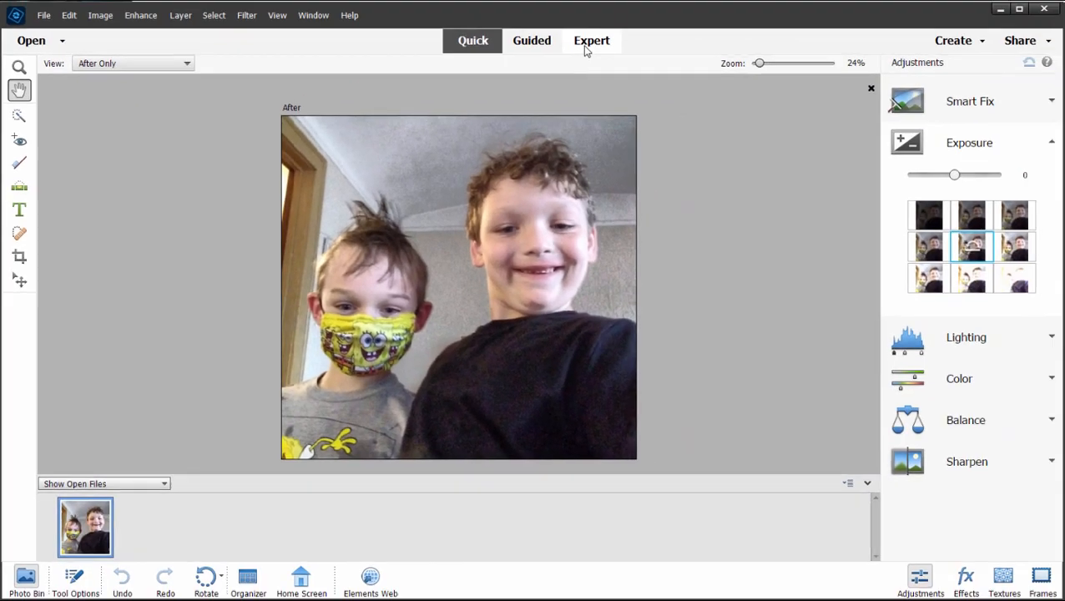
{"action": "left_click", "coordinate": [589, 43]}
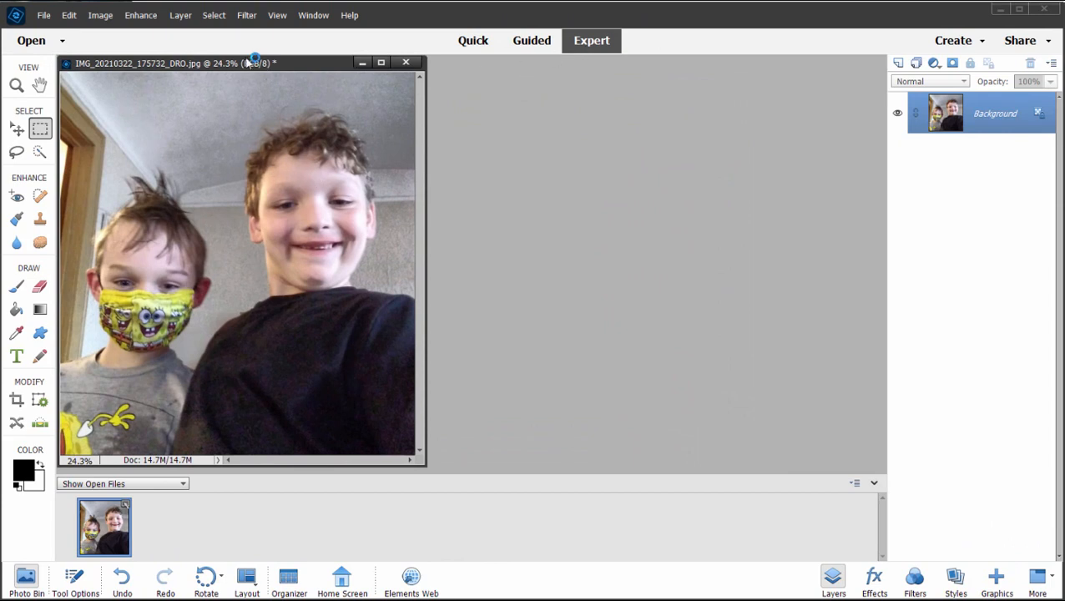
Preview the Glass, Diffuse Glow and Ocean Ripple distortions on the photo in the Filter Gallery, and cancel without applying any
{"action": "left_click", "coordinate": [244, 16]}
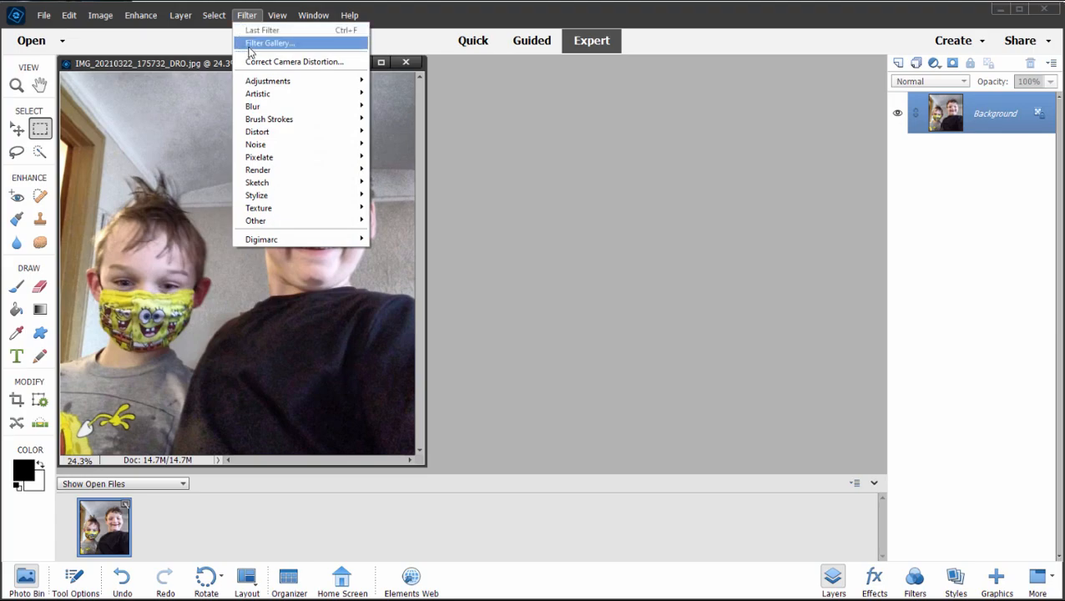
{"action": "left_click", "coordinate": [248, 46]}
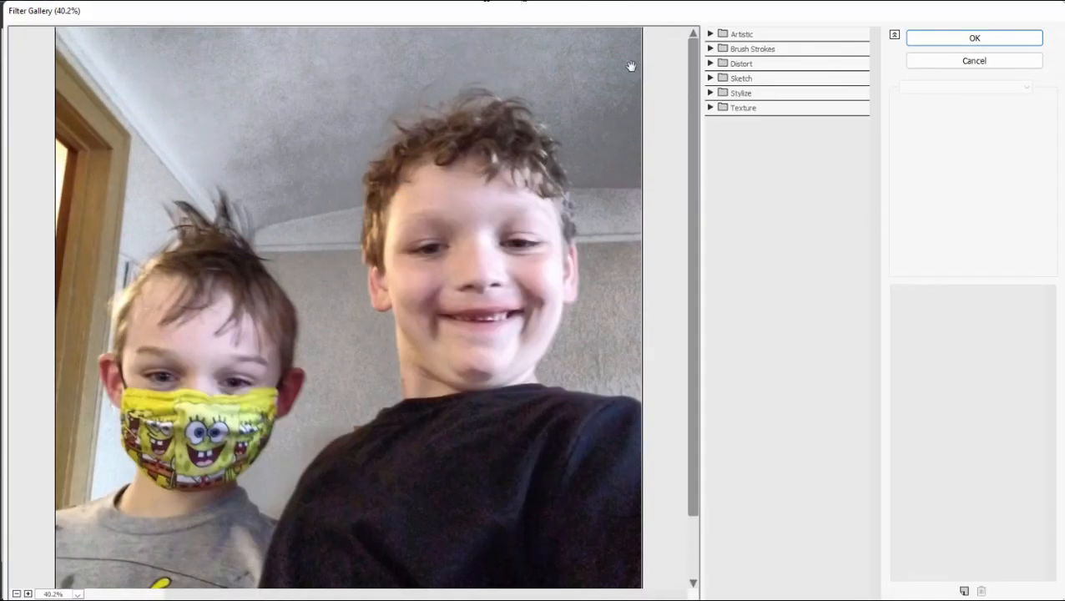
{"action": "left_click", "coordinate": [710, 64]}
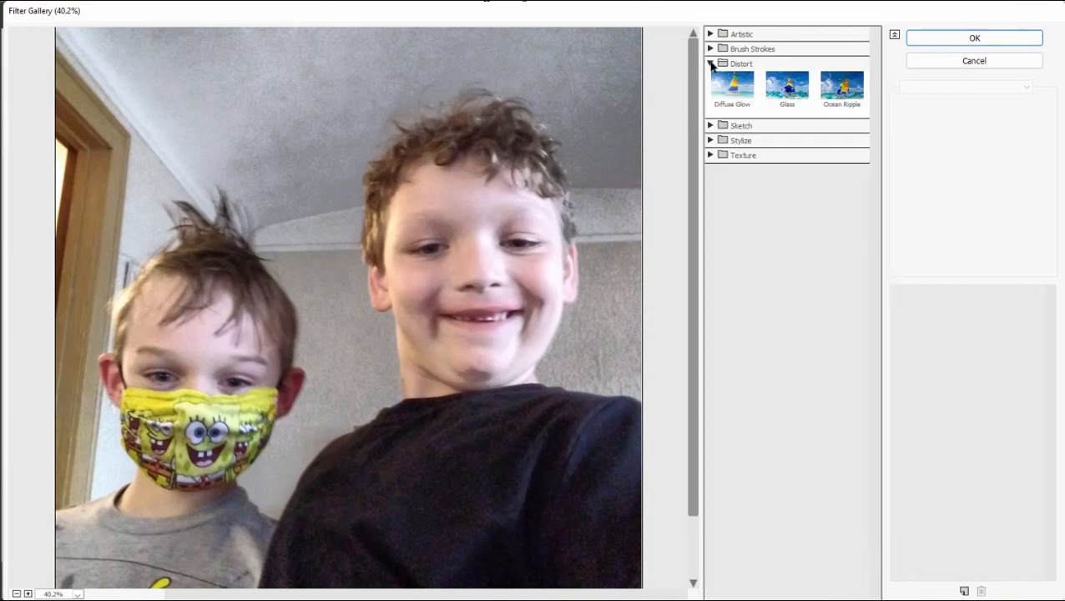
{"action": "left_click", "coordinate": [786, 91]}
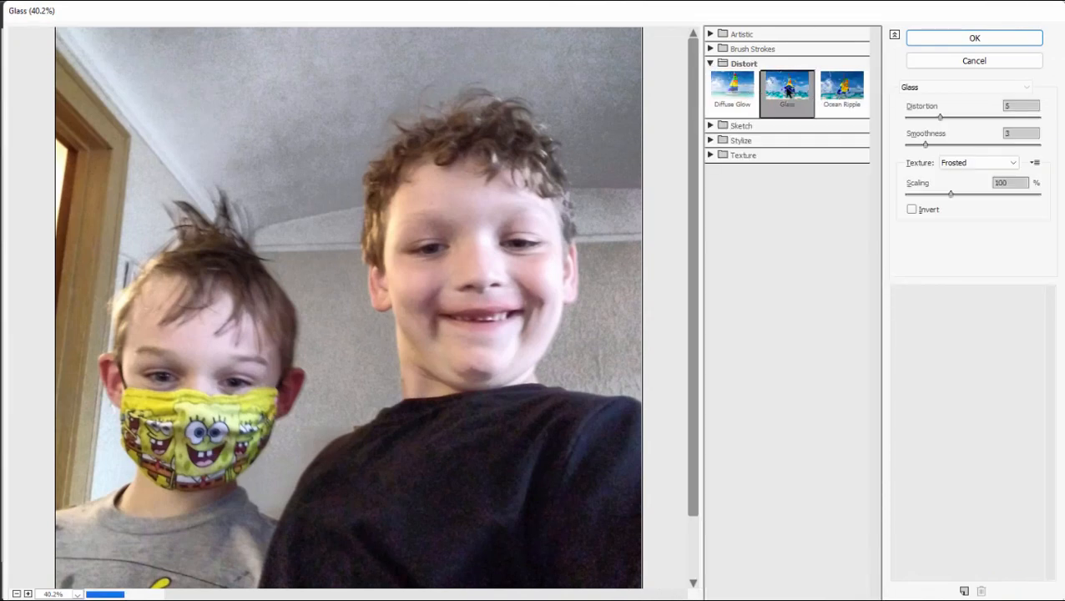
{"action": "left_click", "coordinate": [741, 96]}
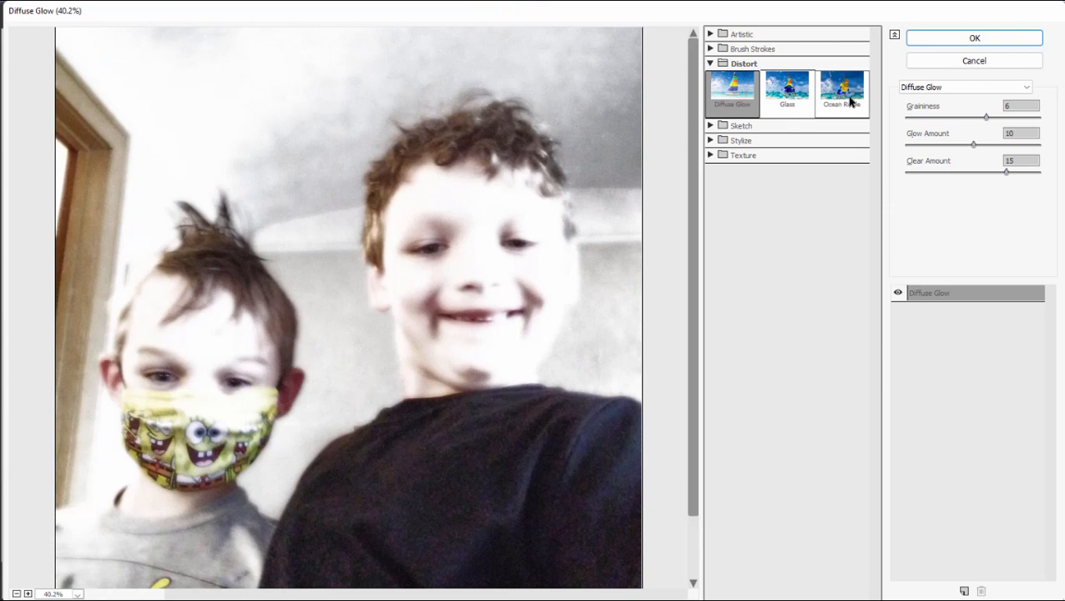
{"action": "left_click", "coordinate": [846, 100]}
{"action": "left_click", "coordinate": [711, 64]}
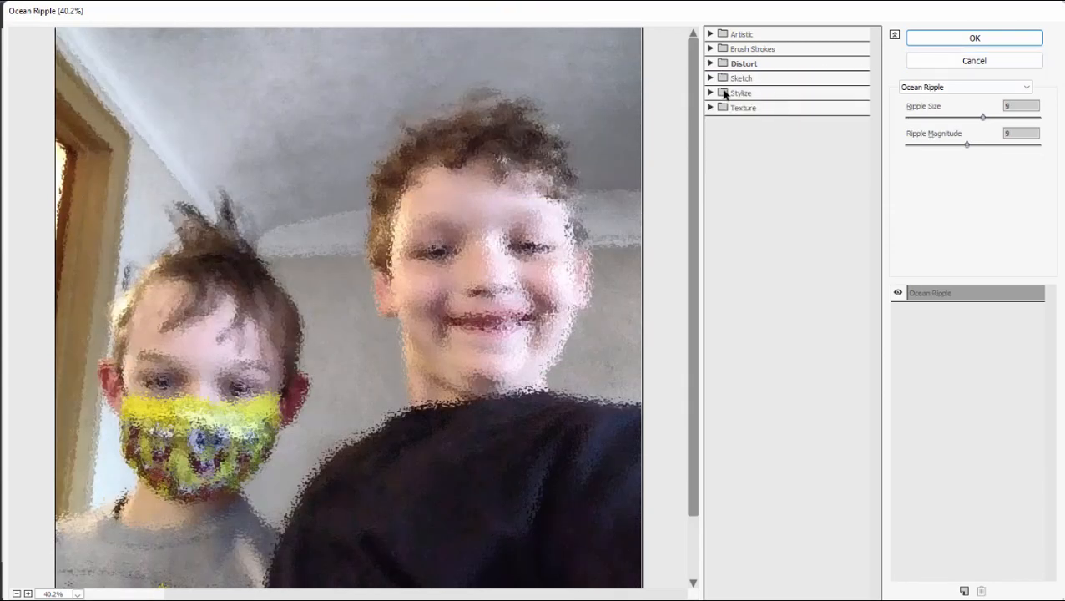
{"action": "left_click", "coordinate": [982, 63]}
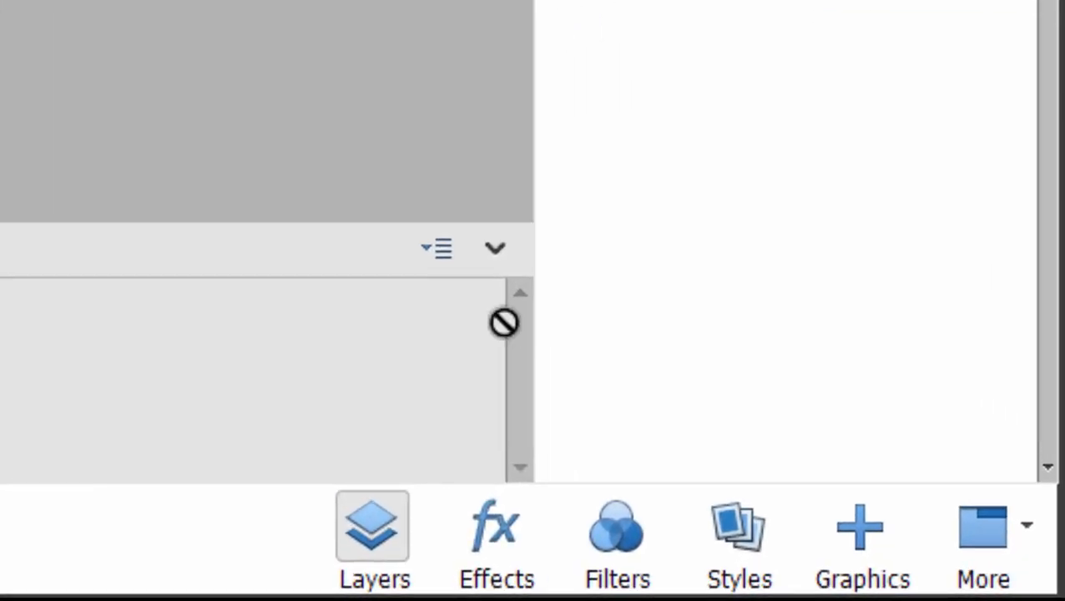
Browse the Artistic effects and the Classic effects, with all Classic categories shown
{"action": "left_click", "coordinate": [528, 532]}
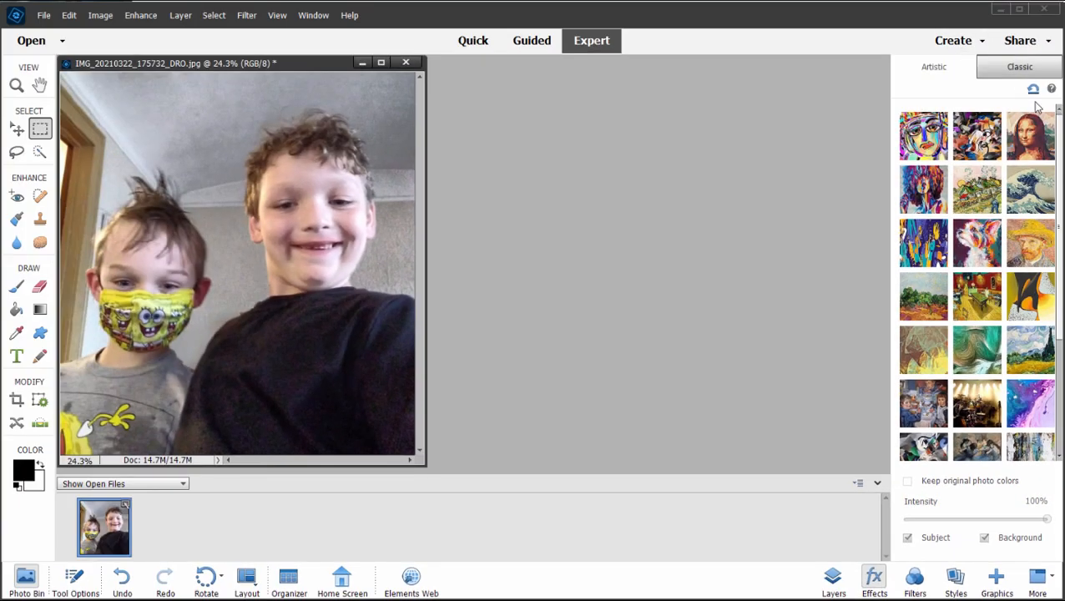
{"action": "mouse_move", "coordinate": [1059, 127]}
{"action": "left_mouse_down"}
{"action": "mouse_move", "coordinate": [1058, 288]}
{"action": "mouse_move", "coordinate": [1055, 127]}
{"action": "left_mouse_up"}
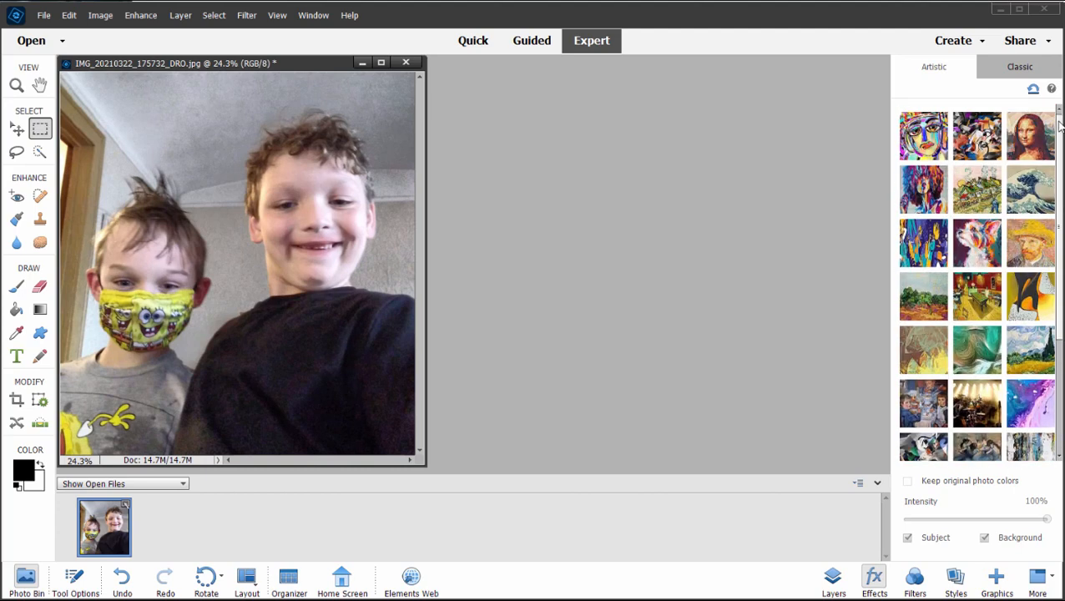
{"action": "left_click", "coordinate": [1020, 67]}
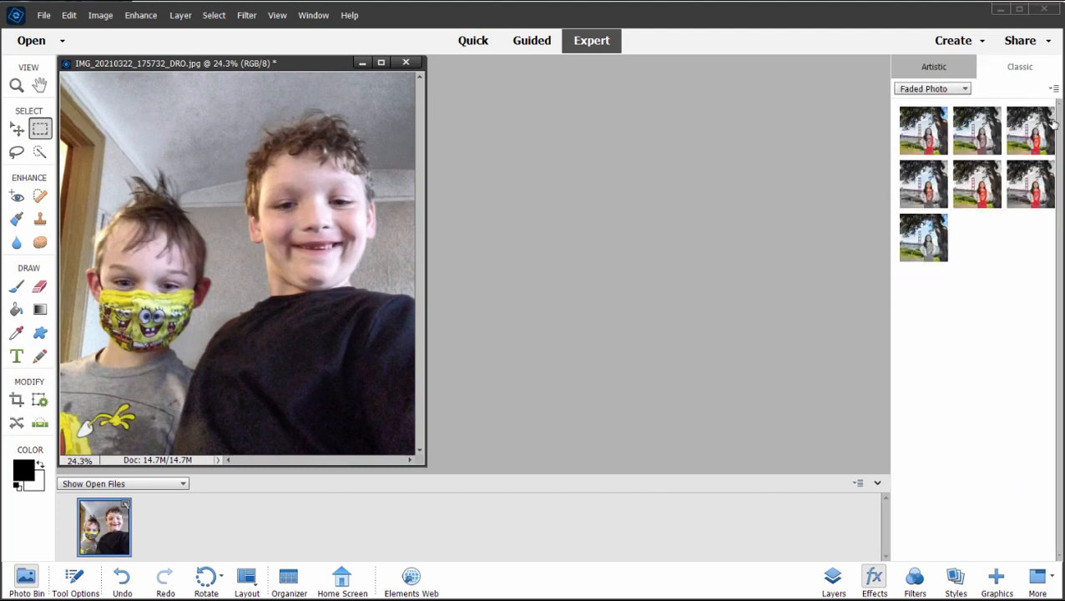
{"action": "left_click", "coordinate": [932, 89]}
{"action": "left_click", "coordinate": [938, 181]}
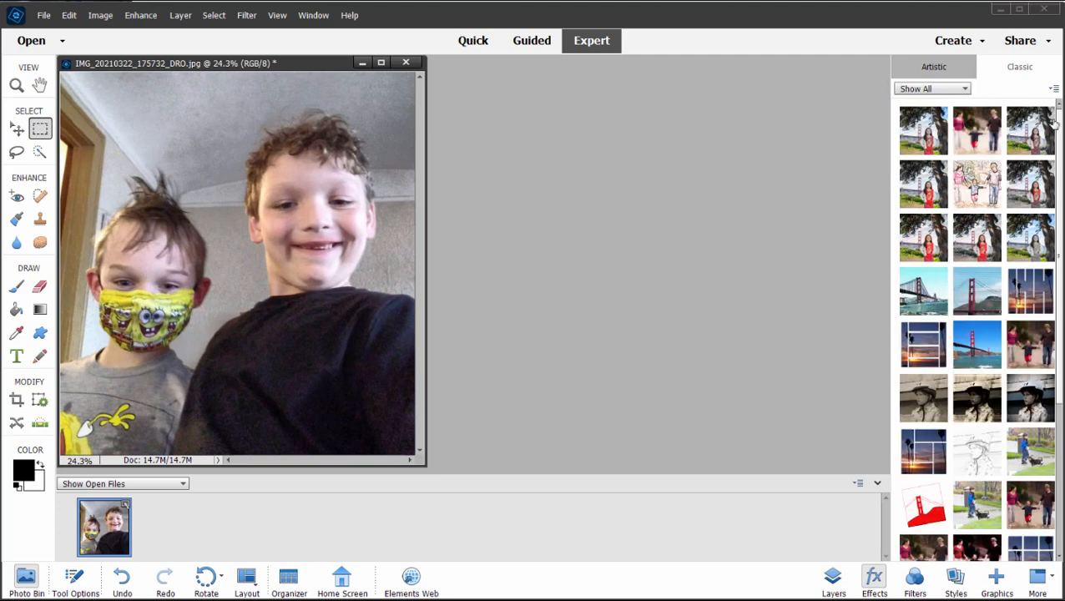
{"action": "scroll", "coordinate": [1058, 167], "scroll_direction": "down", "scroll_amount": 1}
{"action": "scroll", "coordinate": [1058, 180], "scroll_direction": "down", "scroll_amount": 4}
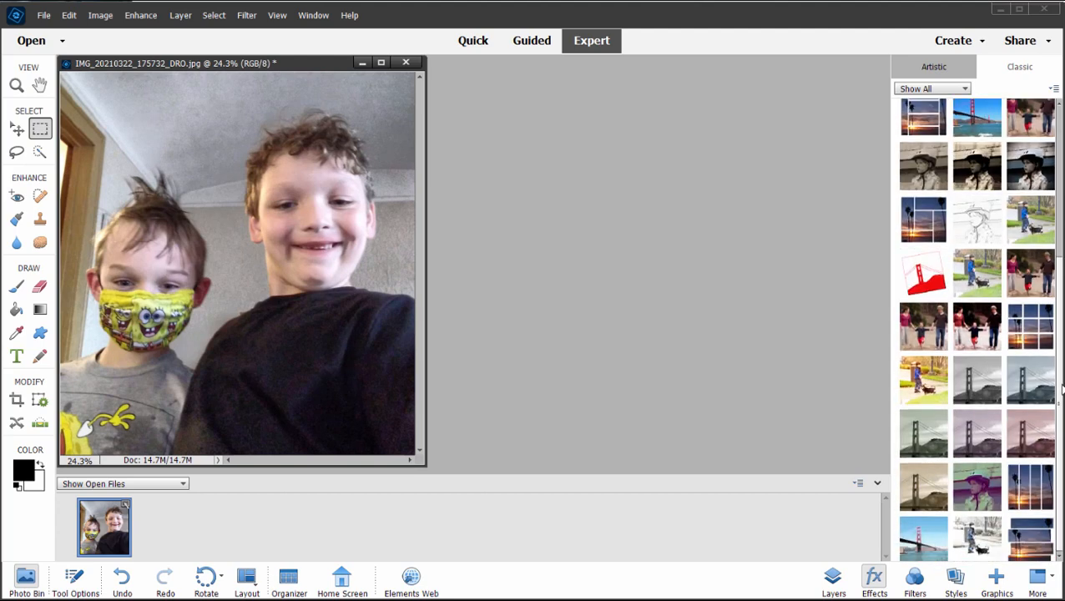
Show all categories of filters, and show all categories of styles
{"action": "left_click", "coordinate": [911, 576]}
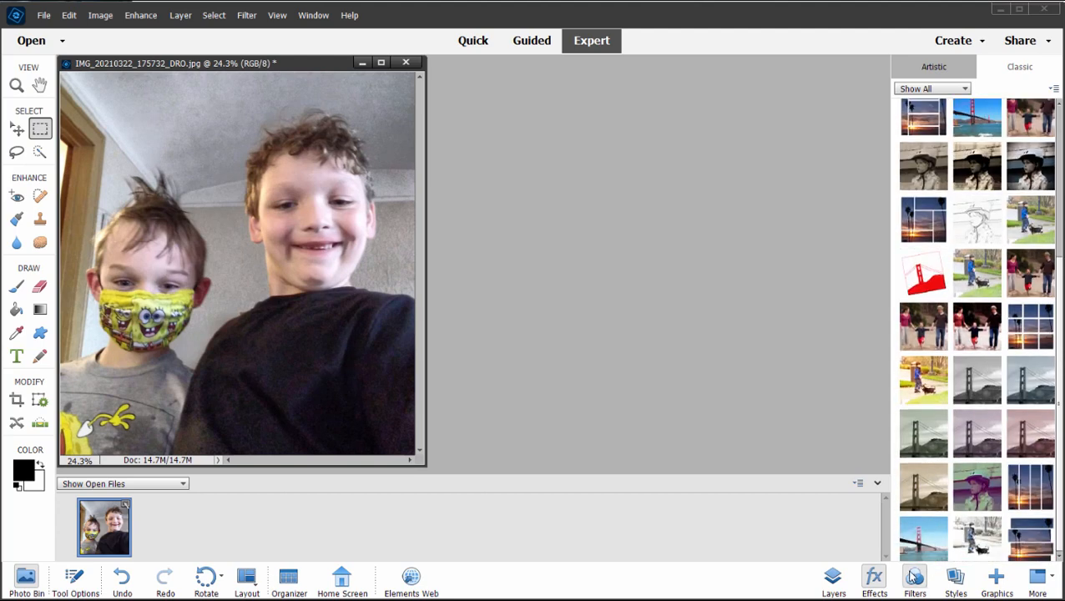
{"action": "left_click", "coordinate": [931, 64]}
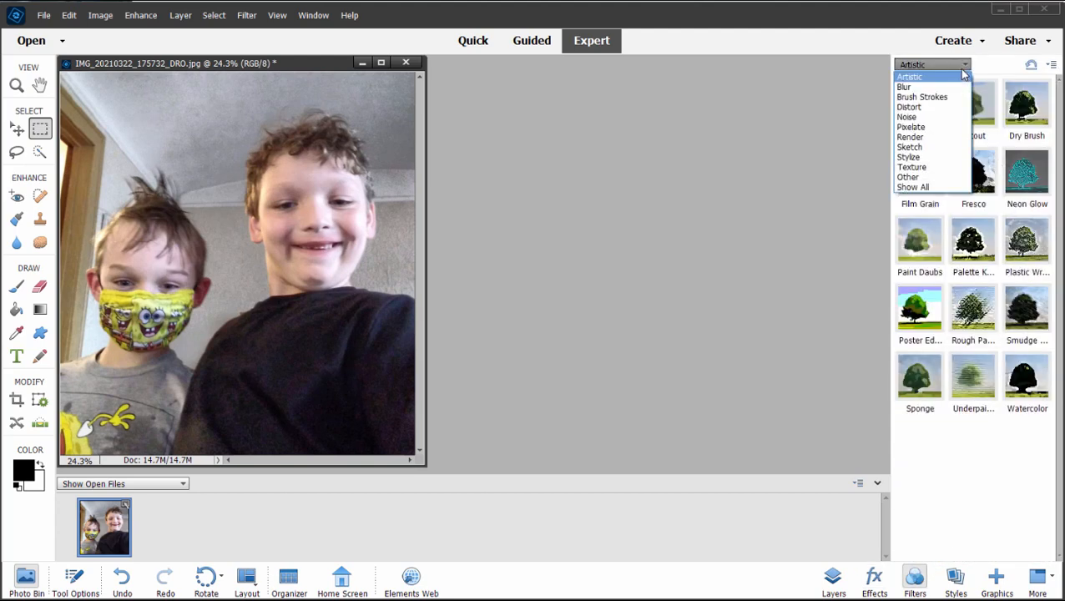
{"action": "left_click", "coordinate": [938, 185]}
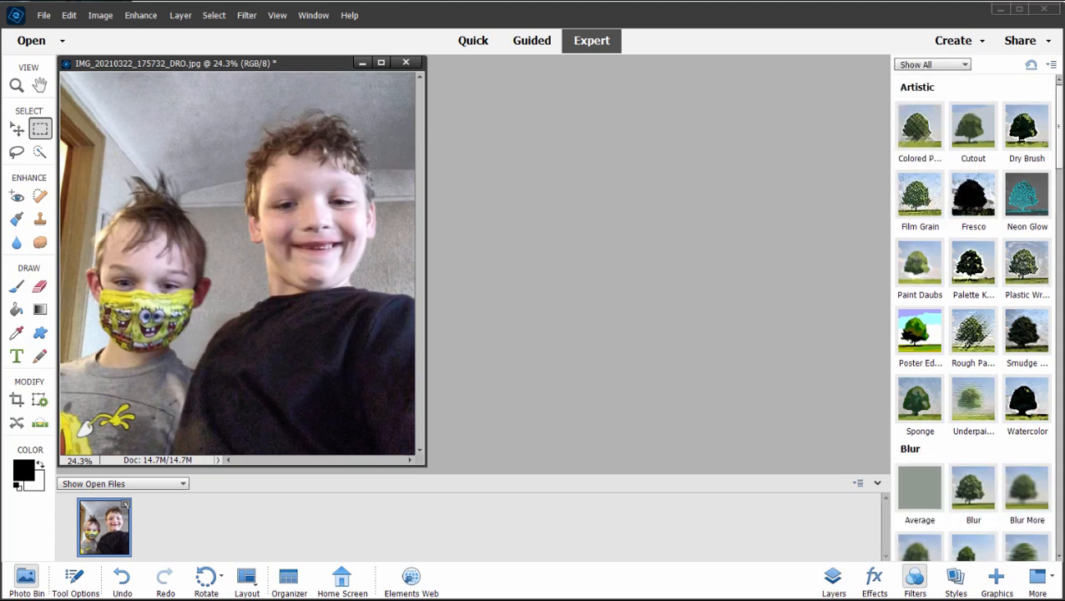
{"action": "left_click", "coordinate": [955, 575]}
{"action": "left_click", "coordinate": [956, 65]}
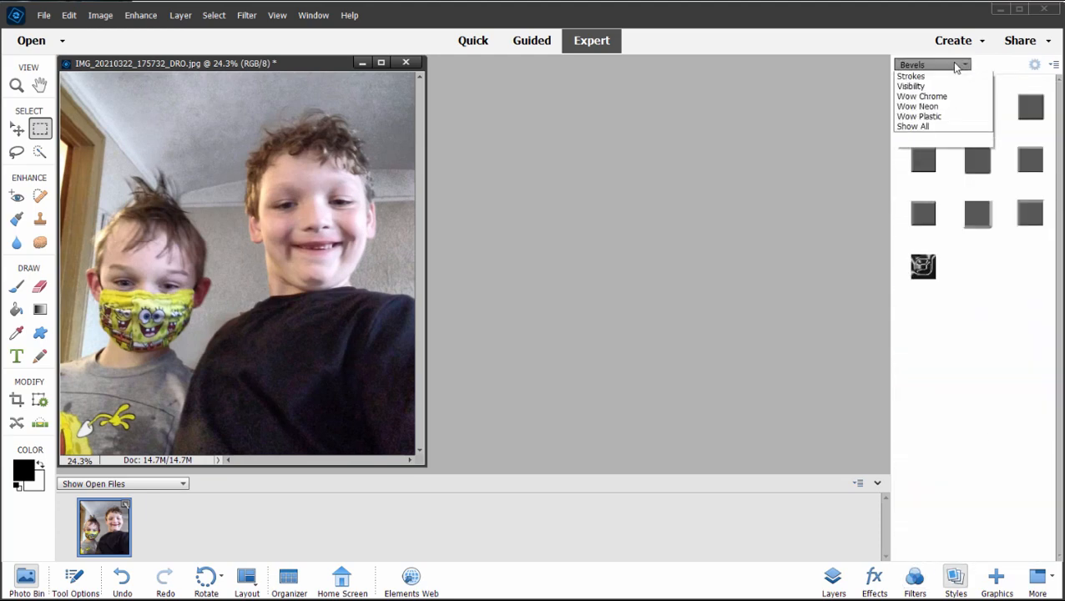
{"action": "left_click", "coordinate": [929, 227]}
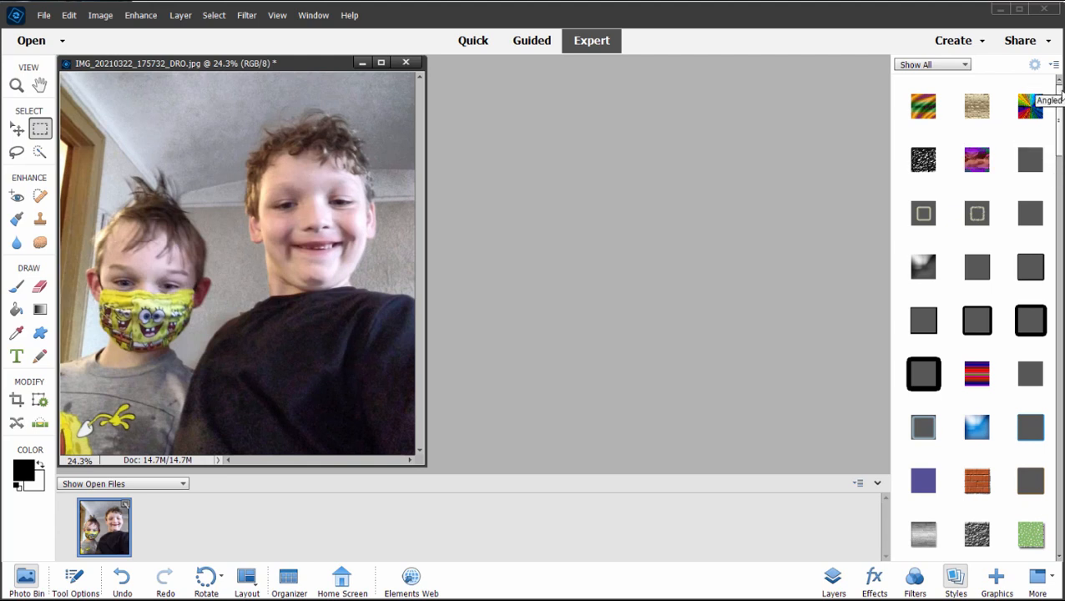
Browse the background graphics listed by type
{"action": "left_click", "coordinate": [995, 576]}
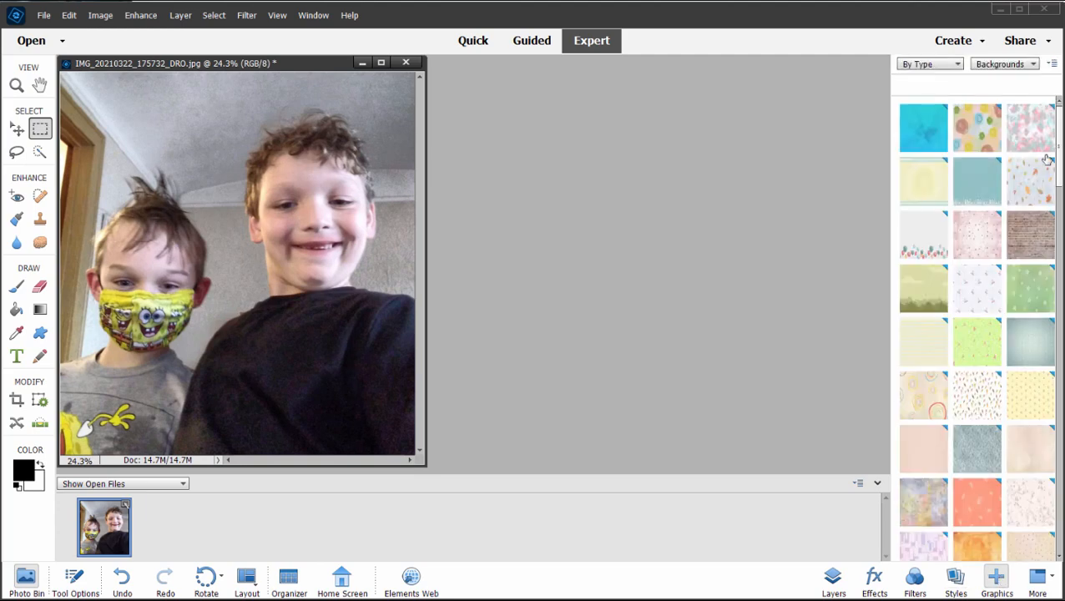
{"action": "scroll", "coordinate": [1021, 399], "scroll_direction": "down", "scroll_amount": 10}
{"action": "scroll", "coordinate": [1021, 399], "scroll_direction": "down", "scroll_amount": 10}
Create a new blank file and move its window toward the middle of the workspace
{"action": "left_click", "coordinate": [43, 16]}
{"action": "mouse_move", "coordinate": [93, 51]}
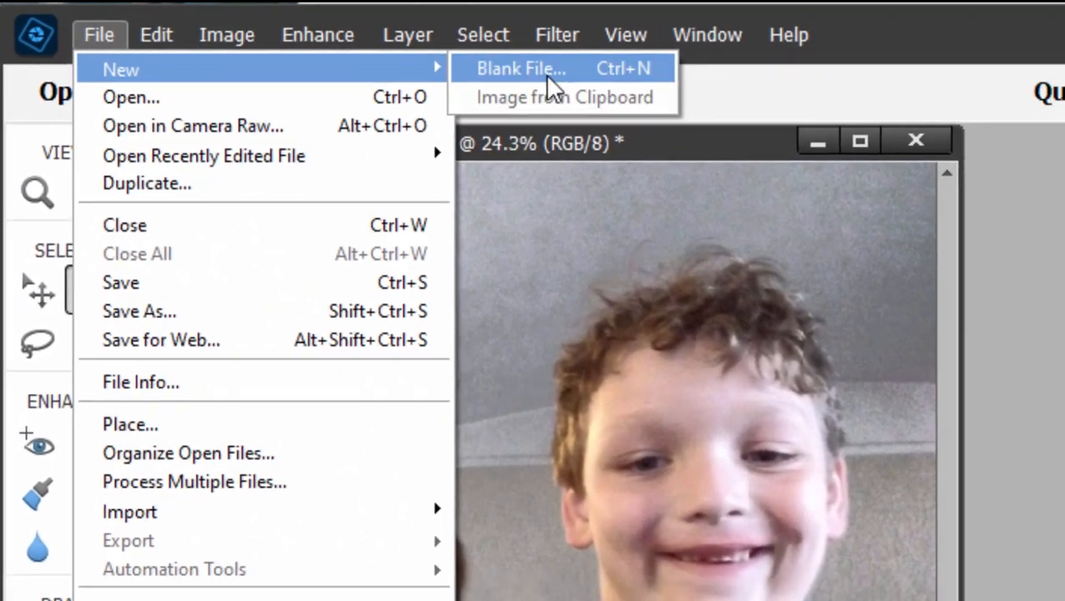
{"action": "left_click", "coordinate": [414, 50]}
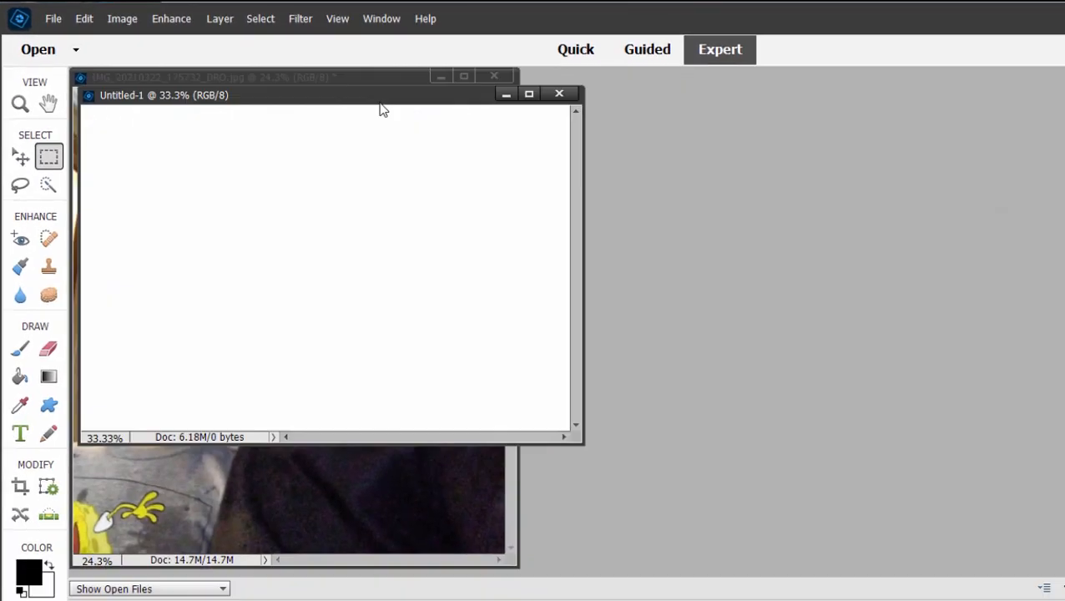
{"action": "left_click_drag", "start_coordinate": [524, 134], "coordinate": [856, 226]}
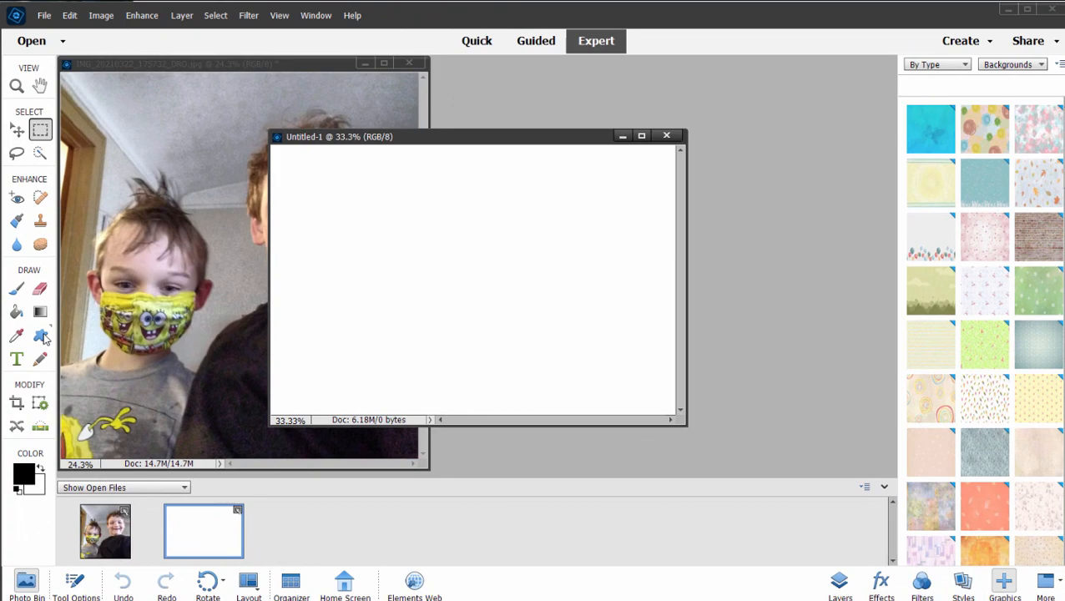
Draw a large black upright ellipse in the left half of the blank document with the Ellipse shape tool
{"action": "left_click", "coordinate": [43, 336]}
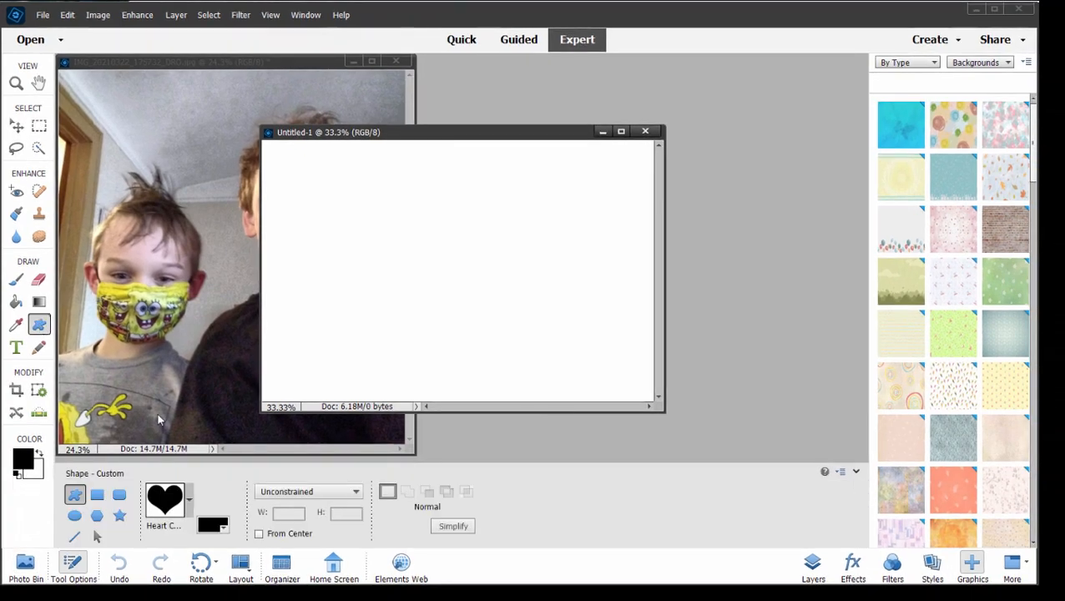
{"action": "left_click", "coordinate": [75, 527]}
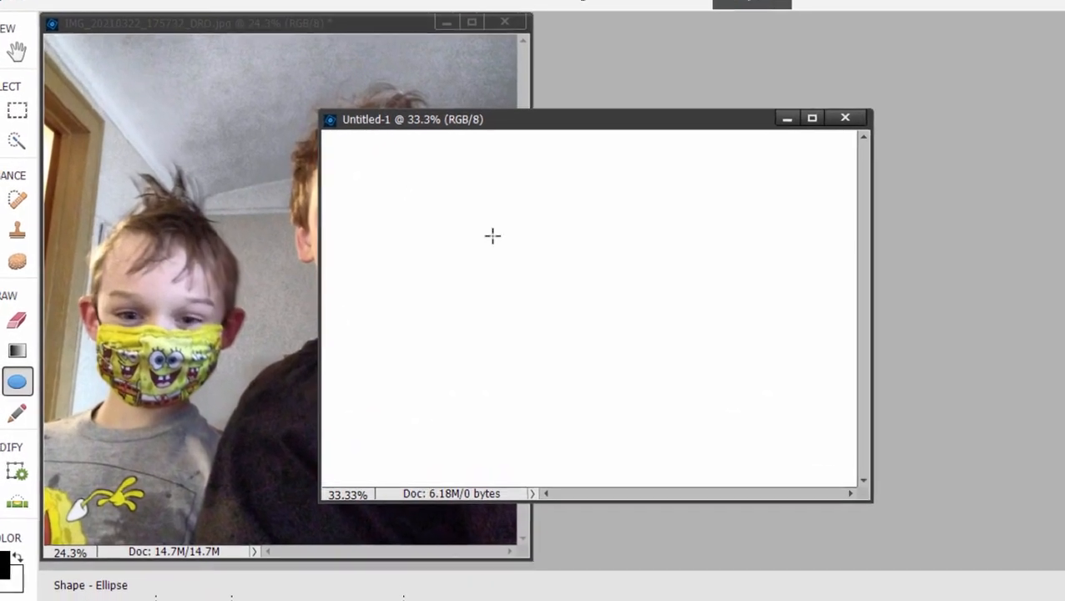
{"action": "left_click_drag", "start_coordinate": [328, 172], "coordinate": [500, 373]}
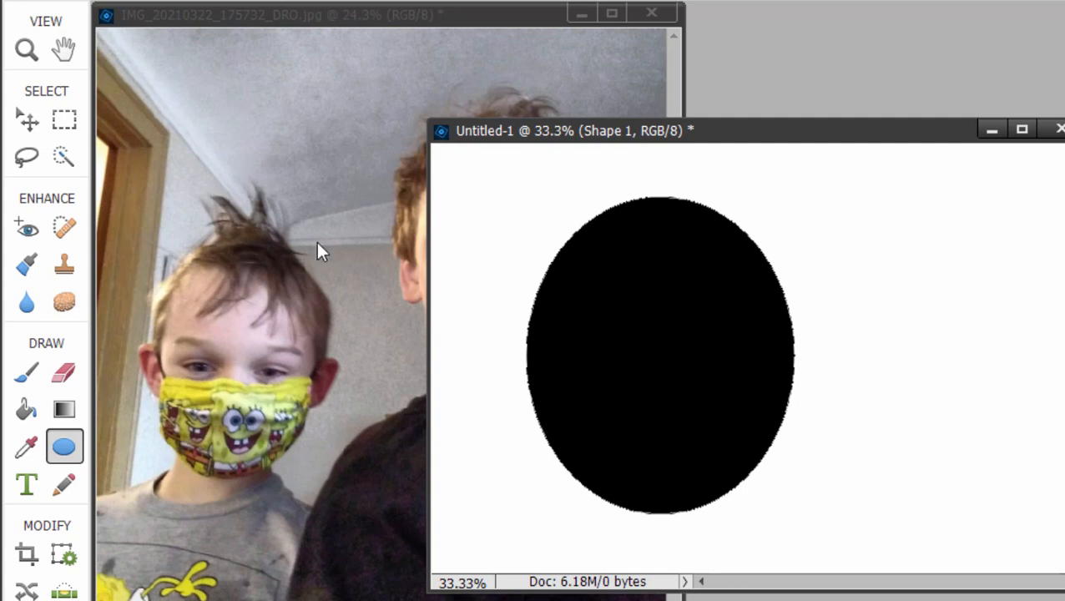
Try scaling the black ellipse proportionally to 94.65% with the Move tool, and cancel the transform
{"action": "left_click", "coordinate": [27, 119]}
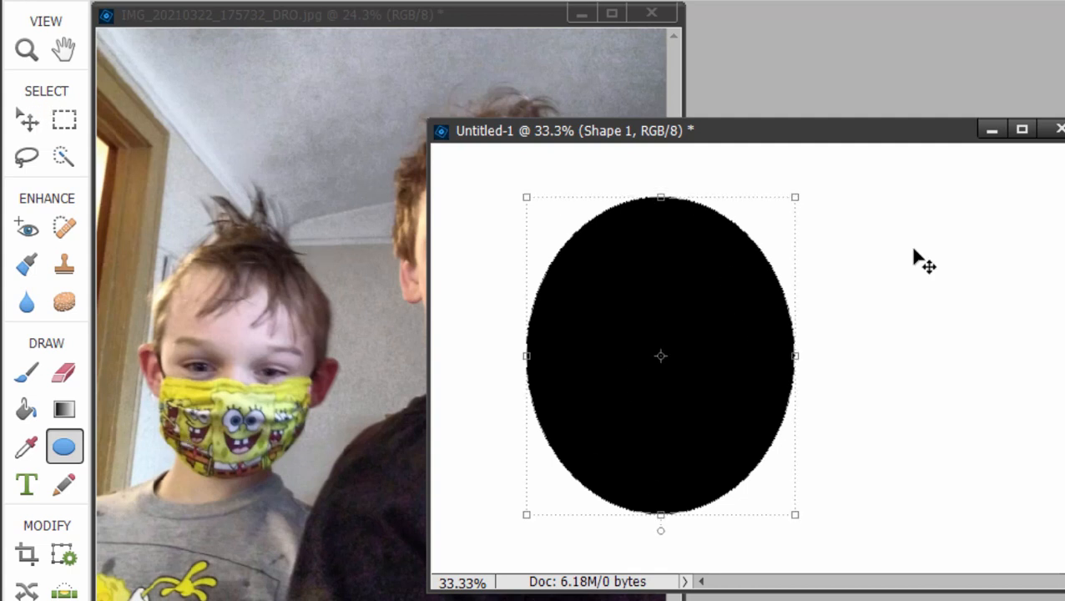
{"action": "left_click_drag", "start_coordinate": [820, 190], "coordinate": [889, 307]}
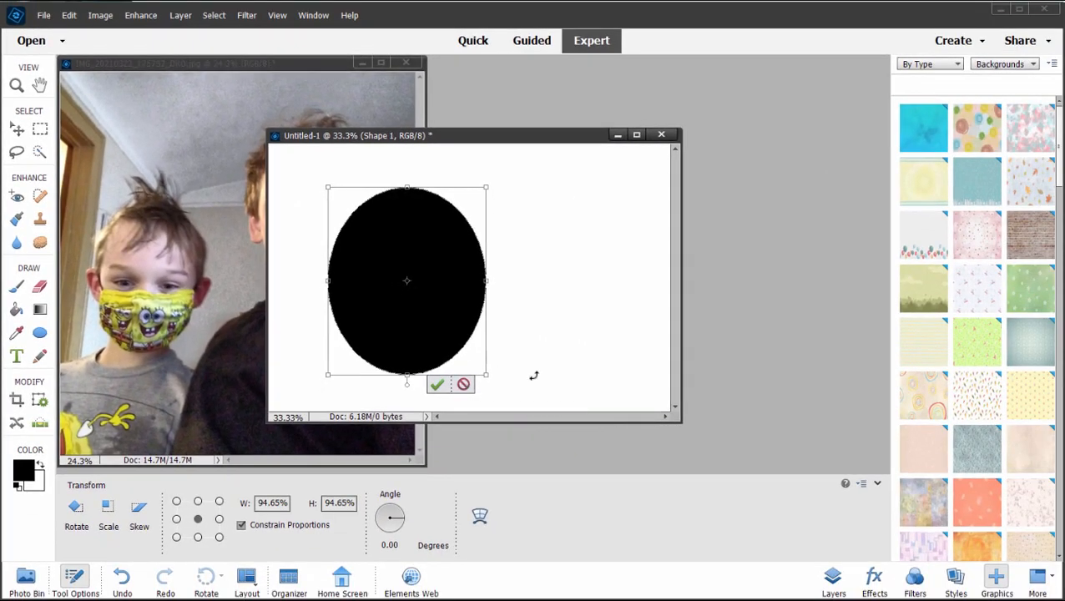
{"action": "left_click", "coordinate": [463, 384]}
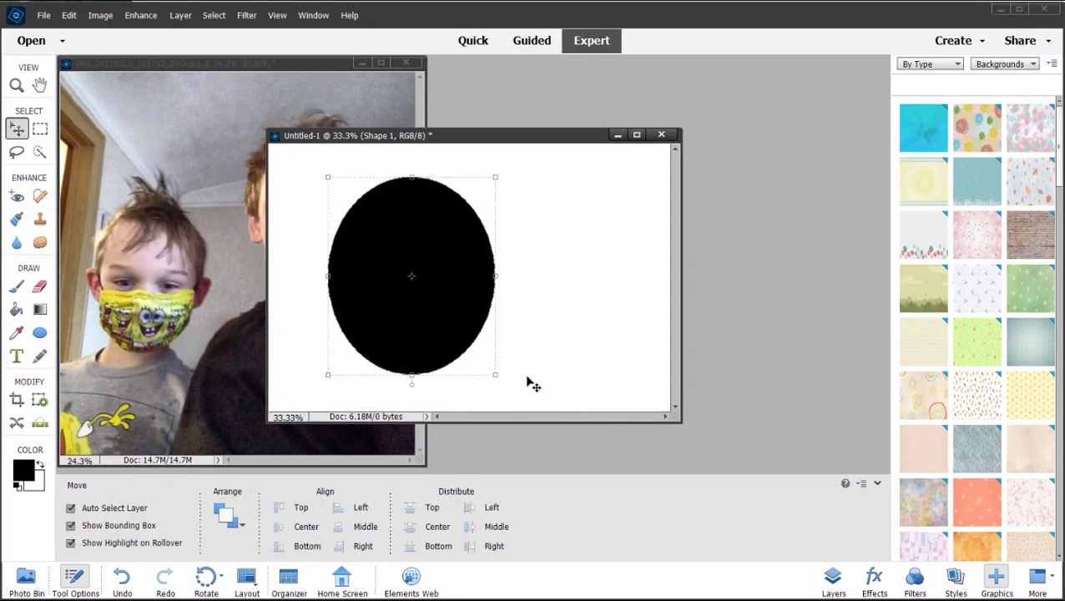